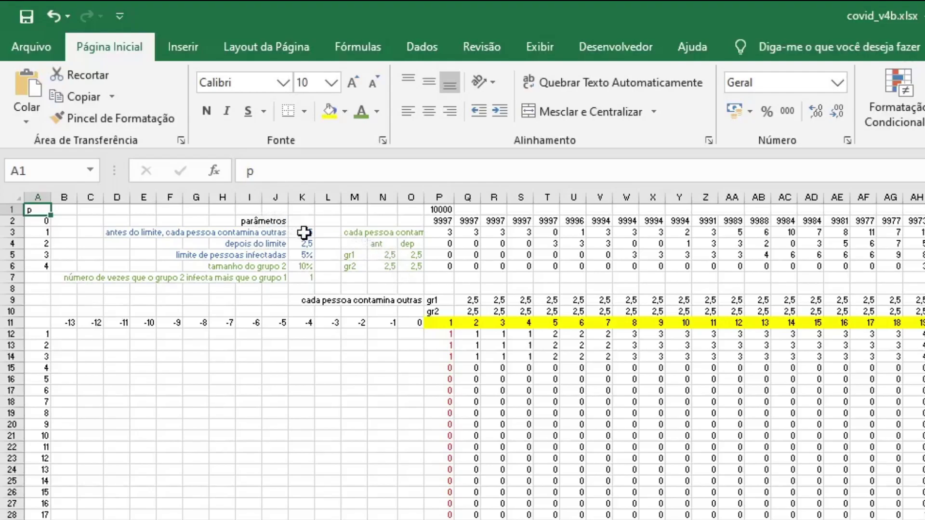
# Try a before-limit contagion value of 2 in K3 on sheet S1, and set it back to 2,5
pyautogui.moveTo(303, 233); pyautogui.dragTo(304, 237)
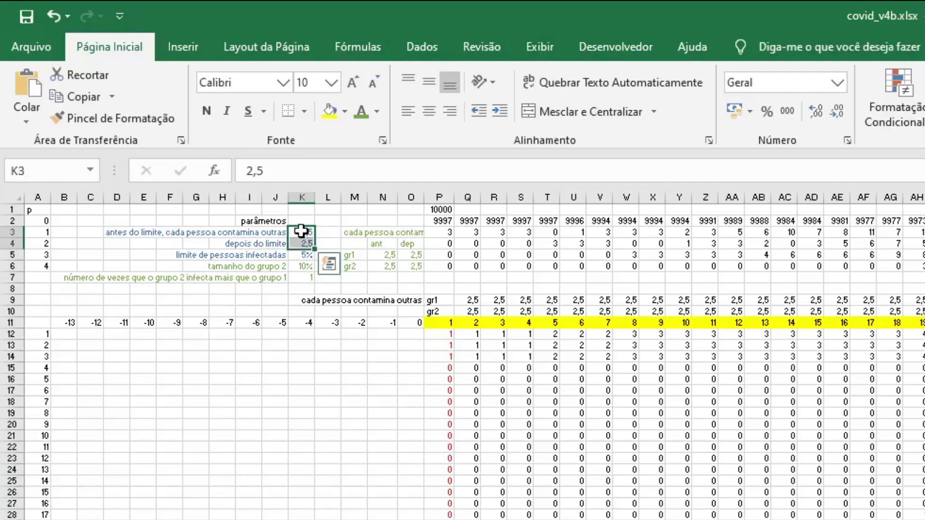
pyautogui.click(304, 233)
pyautogui.write('2')
pyautogui.press('Return')
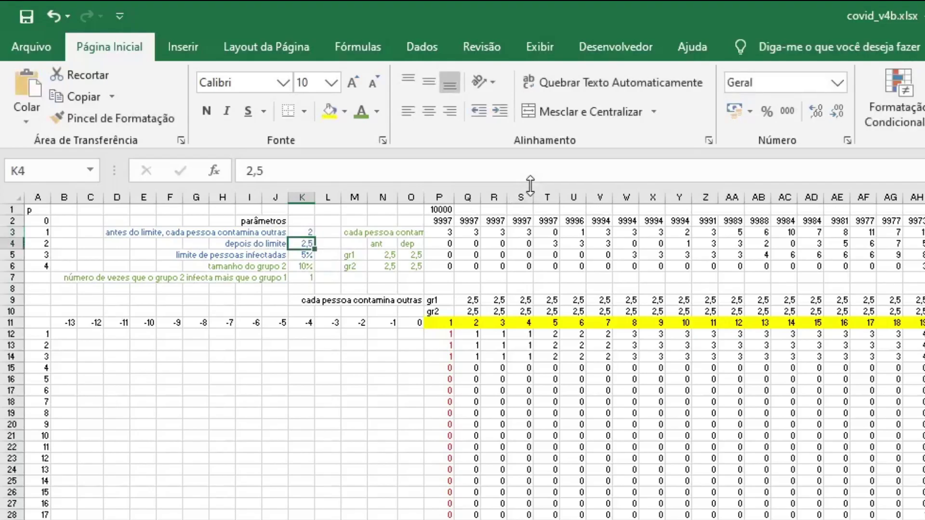
pyautogui.press('Up')
pyautogui.press('F2')
pyautogui.write(',5')
pyautogui.press('Return')
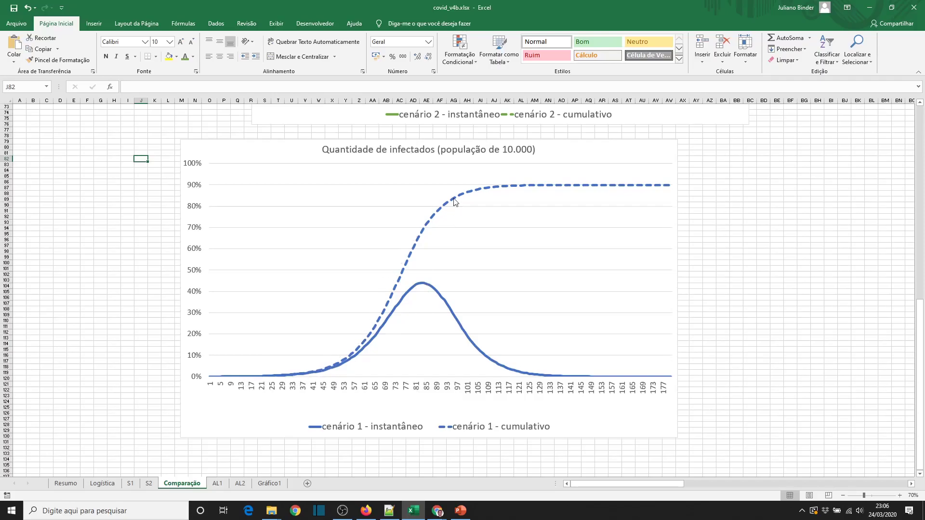
# On sheet S1, set the number of people each person infects to 5 both before and after the limit
pyautogui.moveTo(454, 201)
pyautogui.click(131, 484)
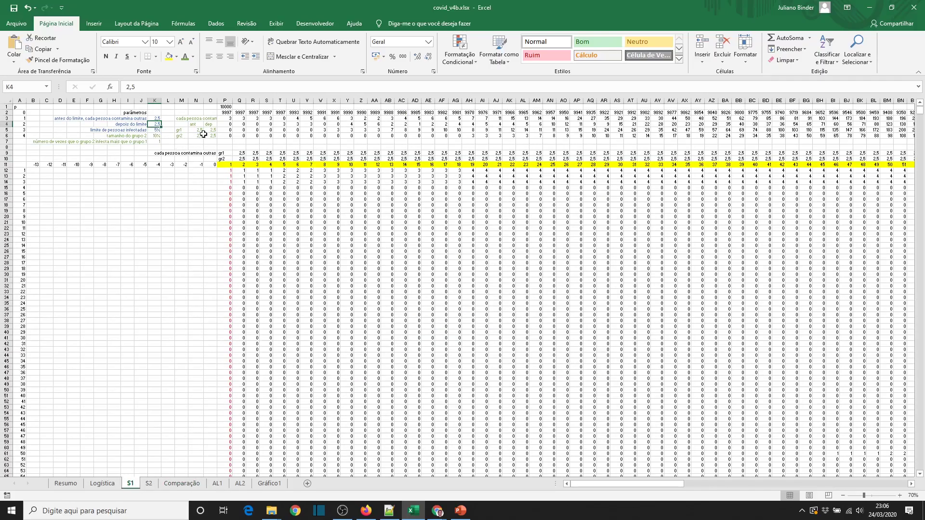
pyautogui.press('Up')
pyautogui.write('5')
pyautogui.press('Return')
pyautogui.write('5')
pyautogui.press('Return')
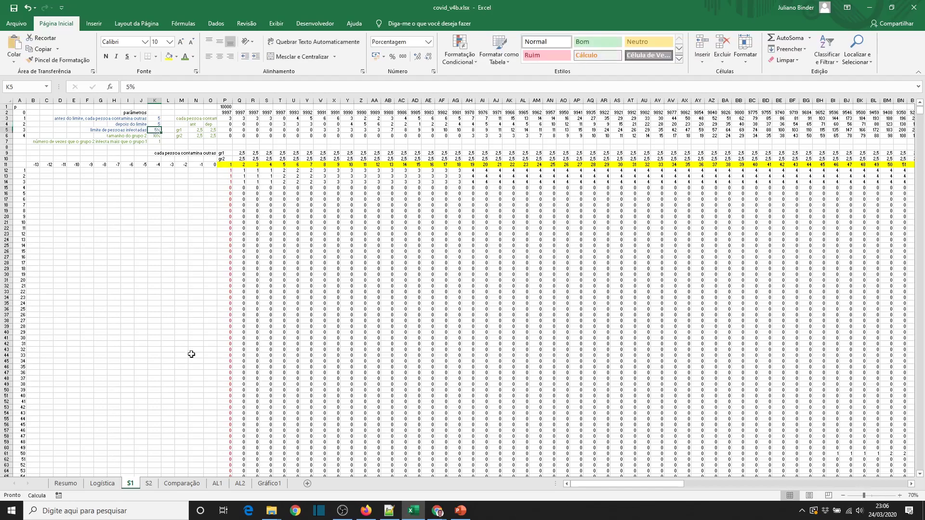
# Examine the scenario 1 infection curves and the two-scenario chart on the Comparação sheet
pyautogui.click(114, 484)
pyautogui.click(164, 484)
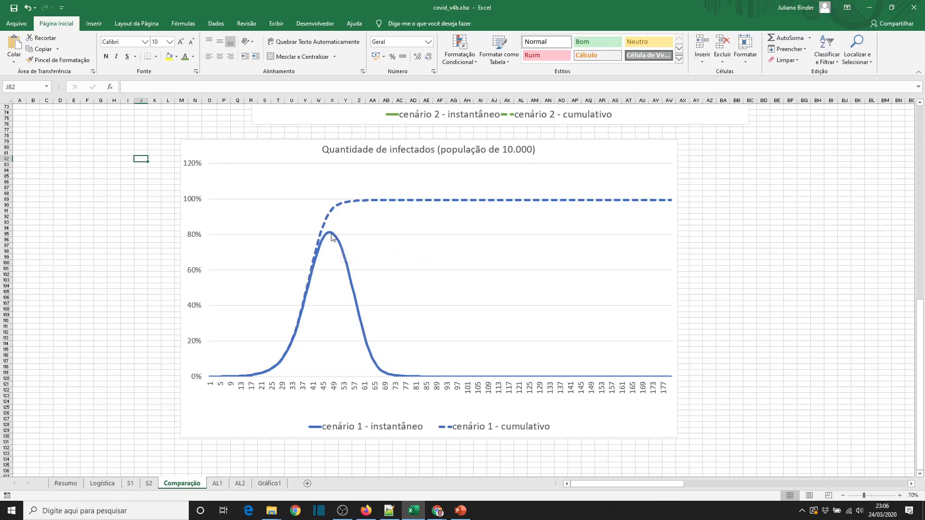
pyautogui.moveTo(331, 236)
pyautogui.scroll(6, 165, 304)
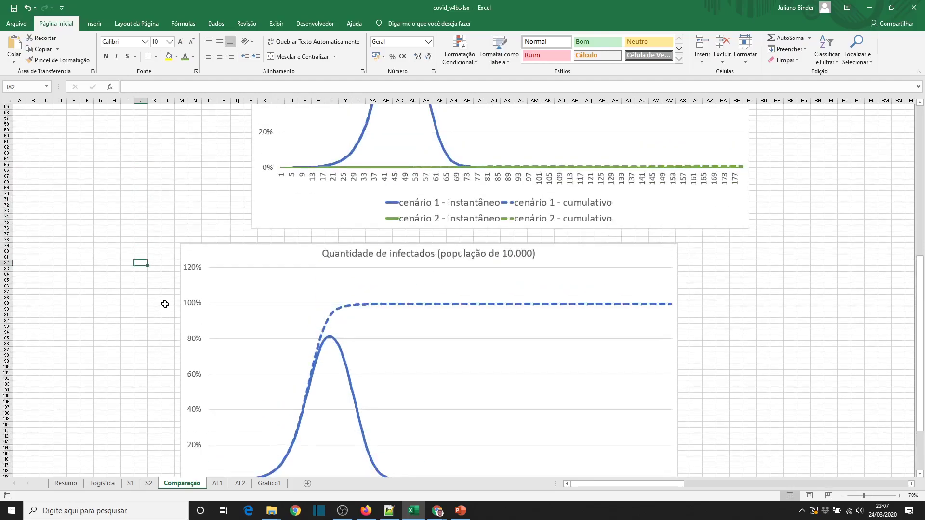
pyautogui.scroll(13, 165, 304)
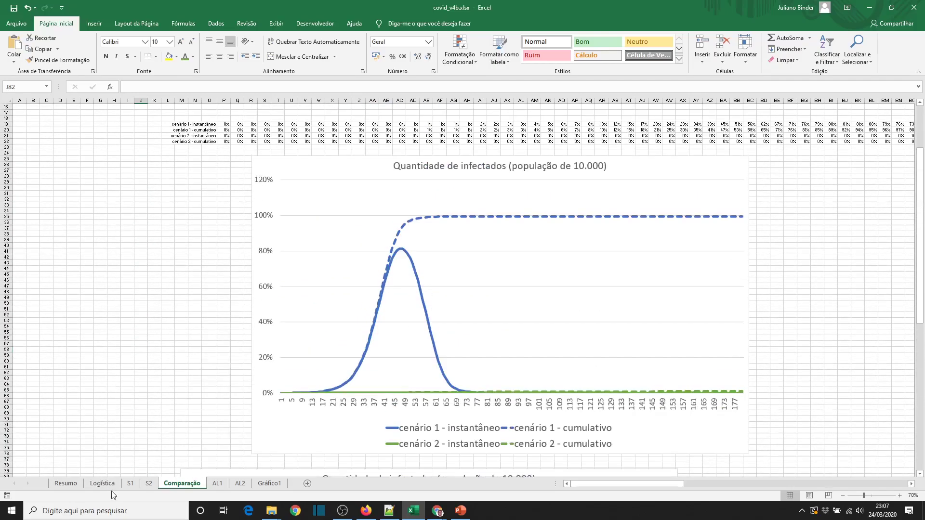
# On sheet S1, set the contagion values before and after the limit both to 2,5
pyautogui.click(130, 484)
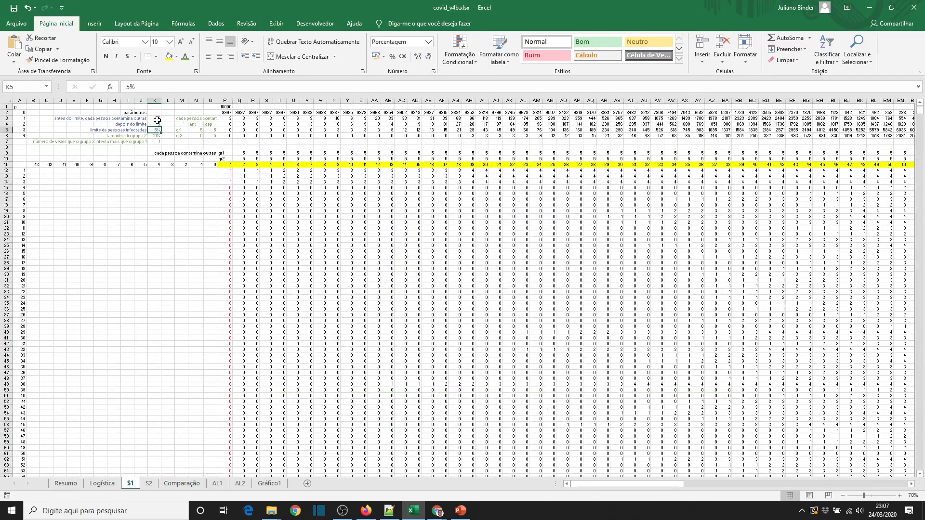
pyautogui.click(157, 120)
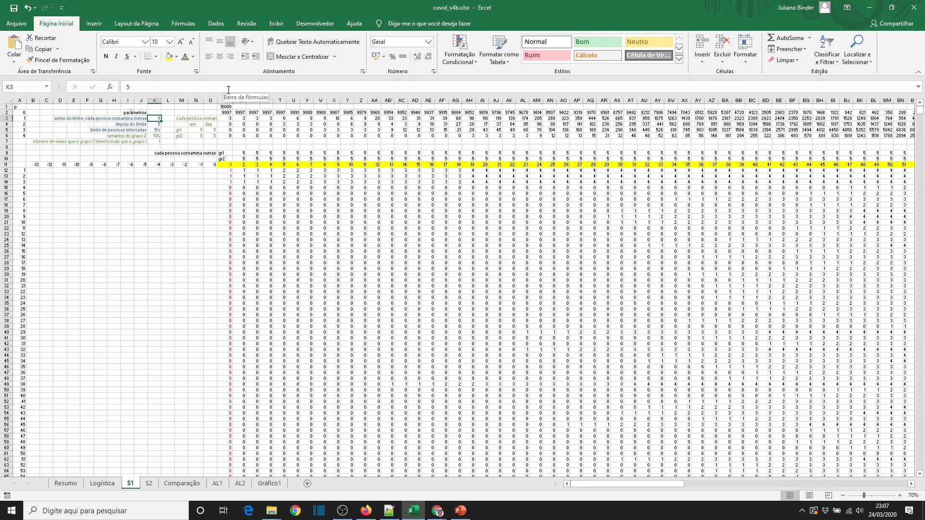
pyautogui.write('2,')
pyautogui.press('Return')
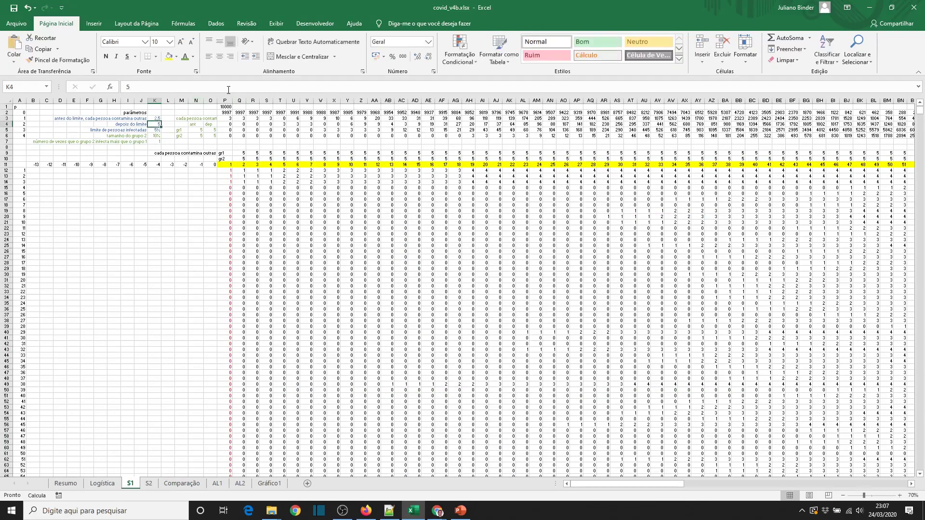
pyautogui.write('2,5')
pyautogui.press('Return')
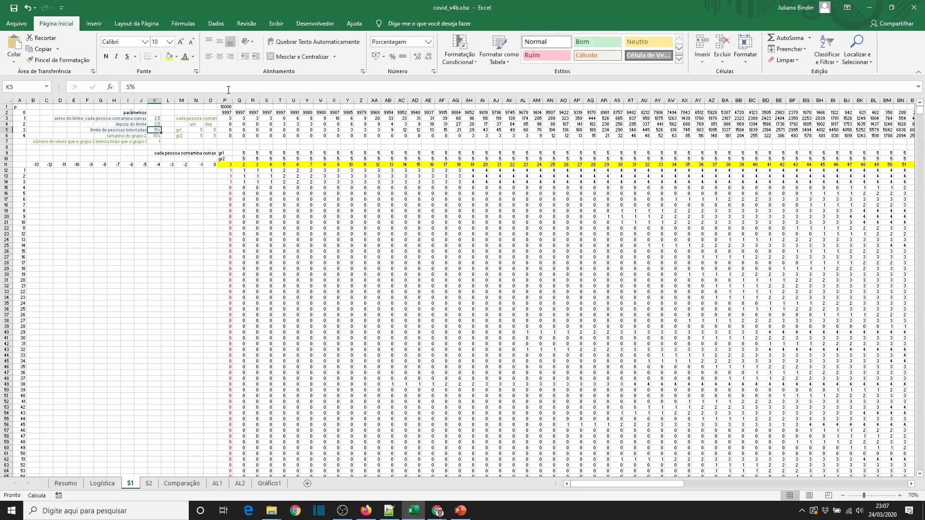
# On sheet S2, set the contagion values before and after the limit both to 1,5 and view the two-scenario chart on Comparação
pyautogui.click(149, 483)
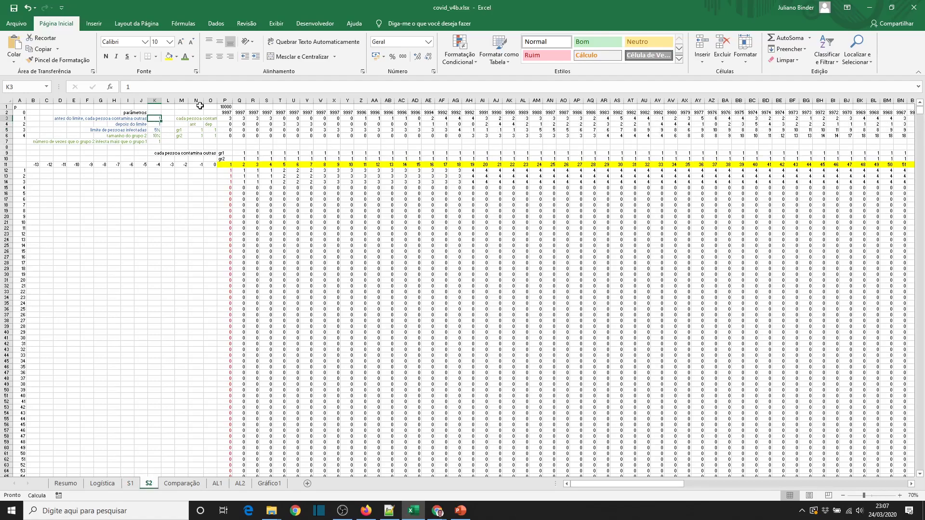
pyautogui.write('1,5')
pyautogui.press('Return')
pyautogui.write('1')
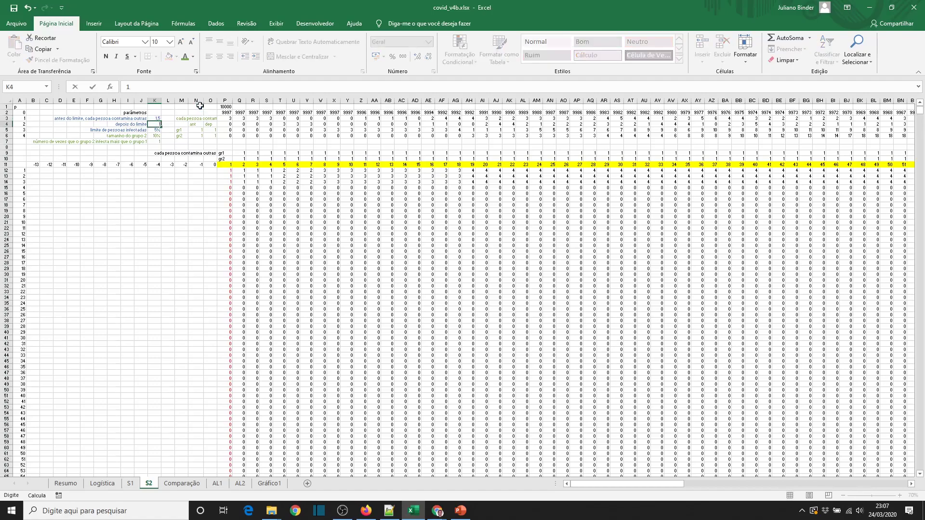
pyautogui.press('Return')
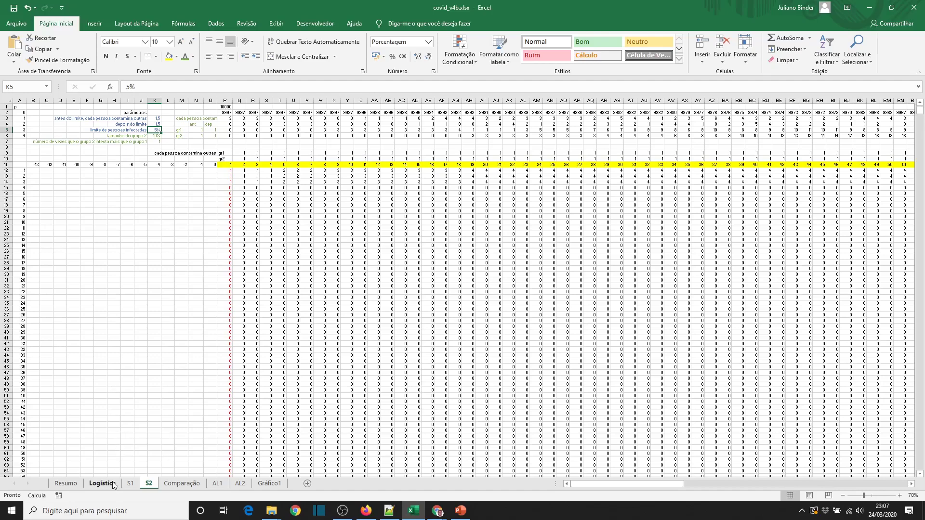
pyautogui.click(189, 486)
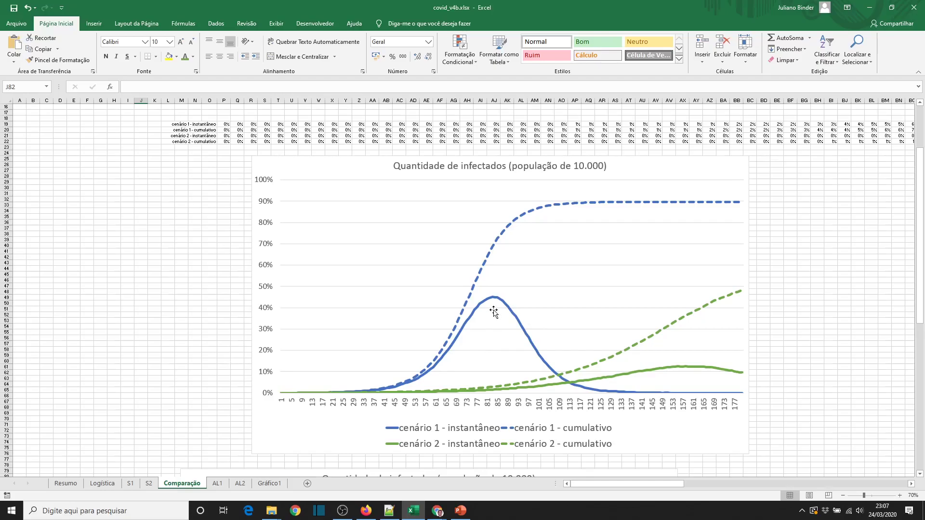
pyautogui.moveTo(680, 370)
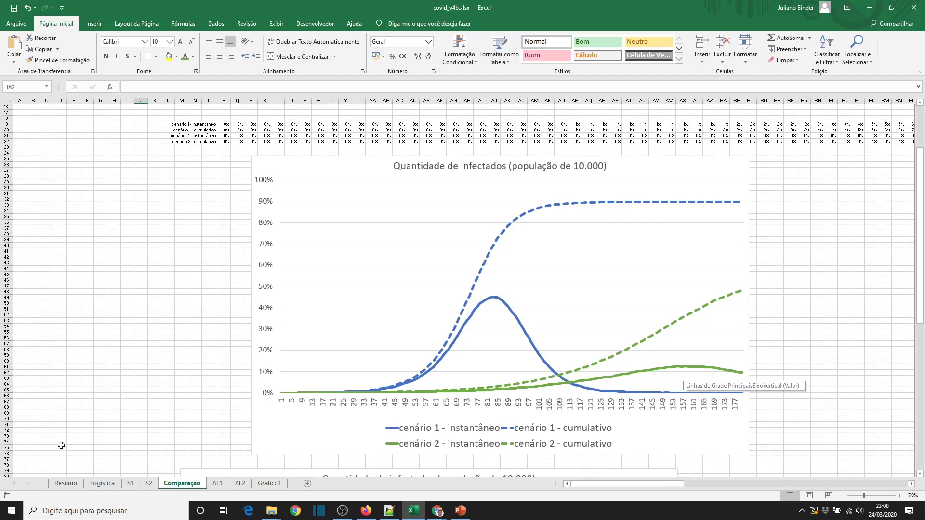
# On sheet S2, set the number of people each person infects to 2,5 before the limit and 0,9 after it
pyautogui.click(148, 484)
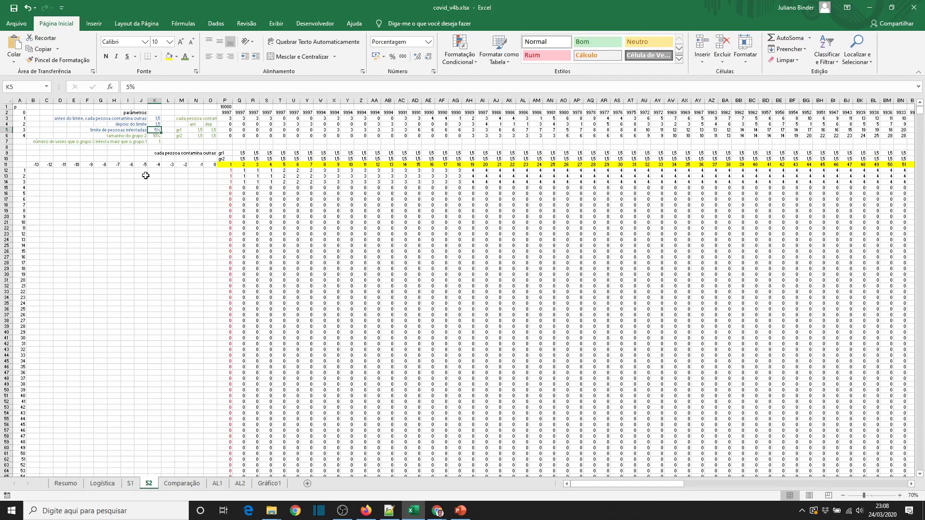
pyautogui.click(155, 119)
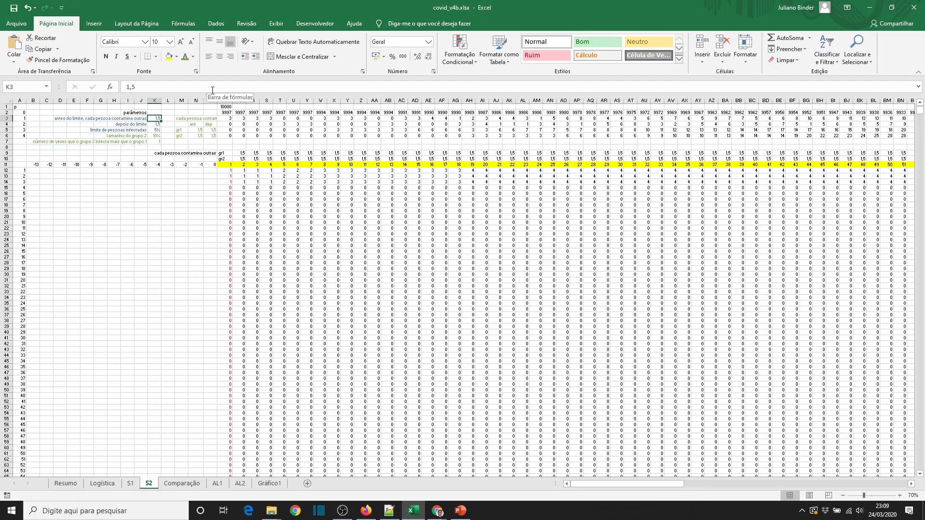
pyautogui.write('2,5')
pyautogui.press('Return')
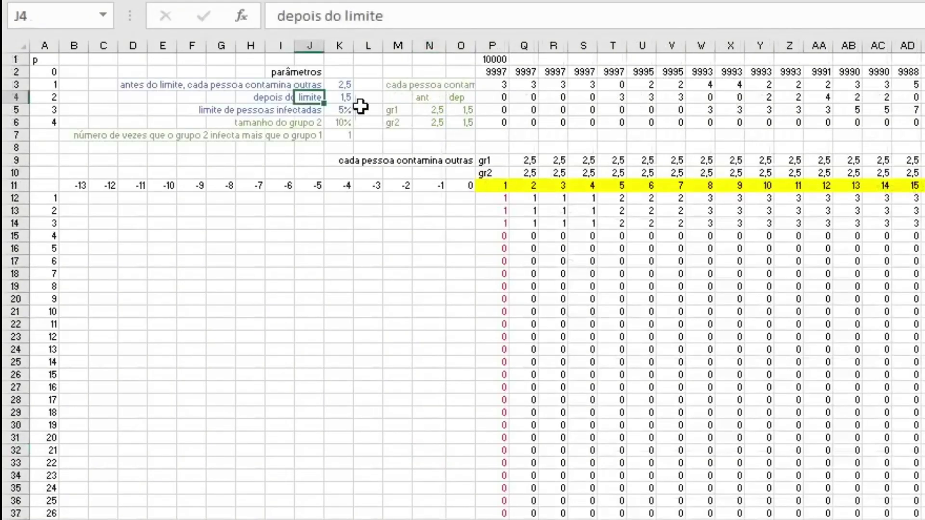
pyautogui.click(343, 98)
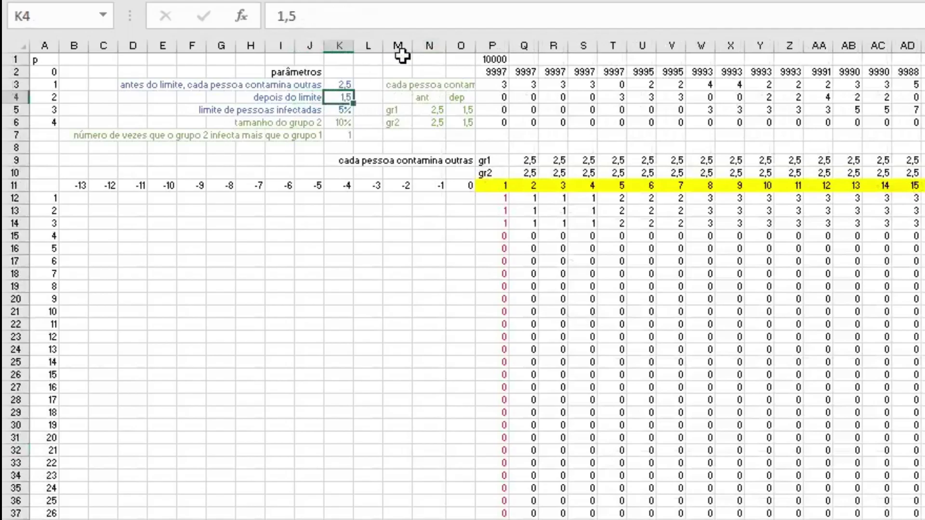
pyautogui.write('0,9')
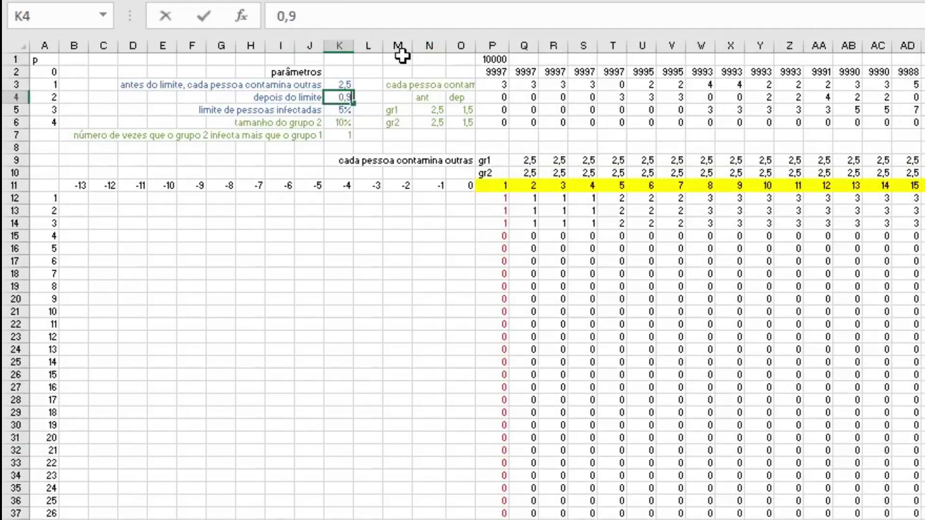
pyautogui.press('Return')
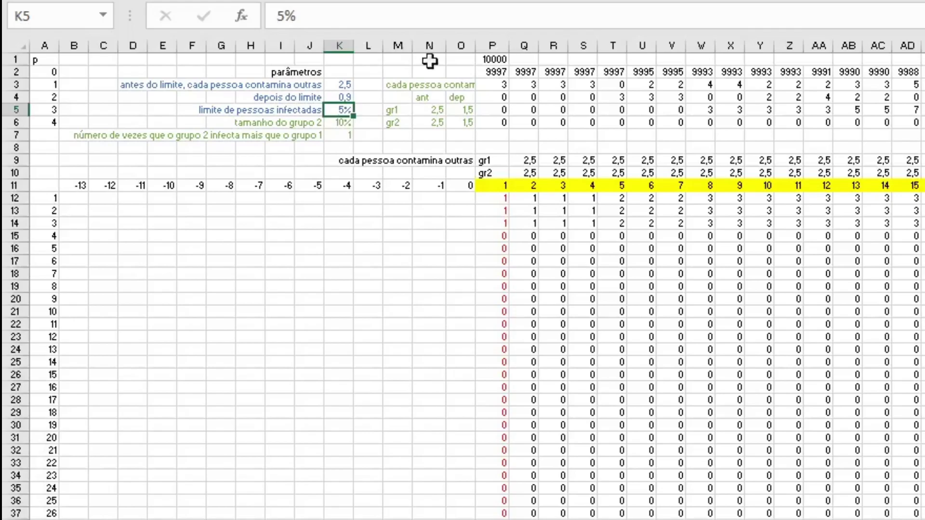
# Compare the scenario 1 and scenario 2 infection curves on the Comparação sheet, and return to sheet S2
pyautogui.click(187, 483)
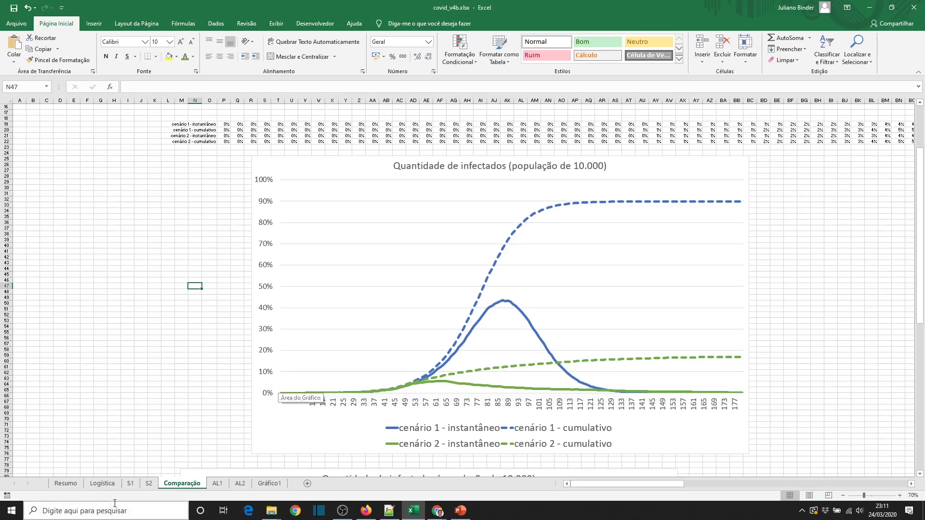
pyautogui.click(143, 483)
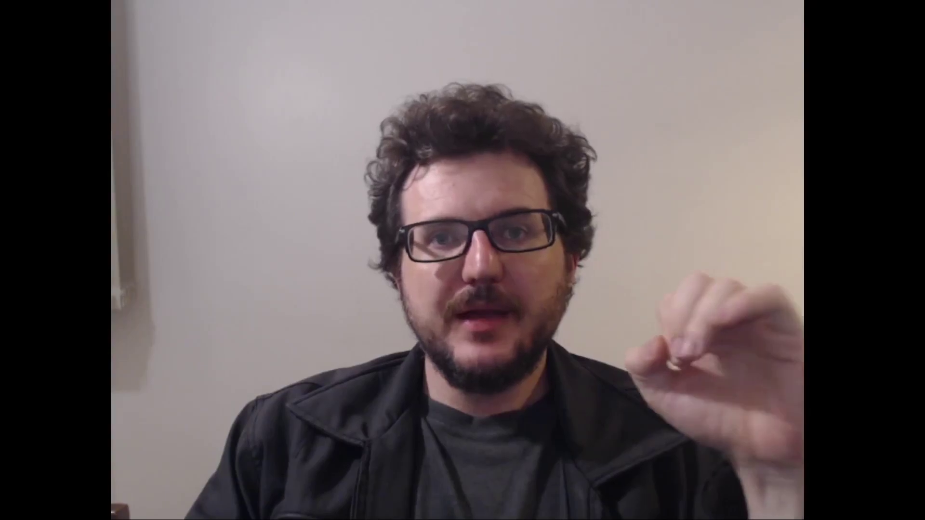